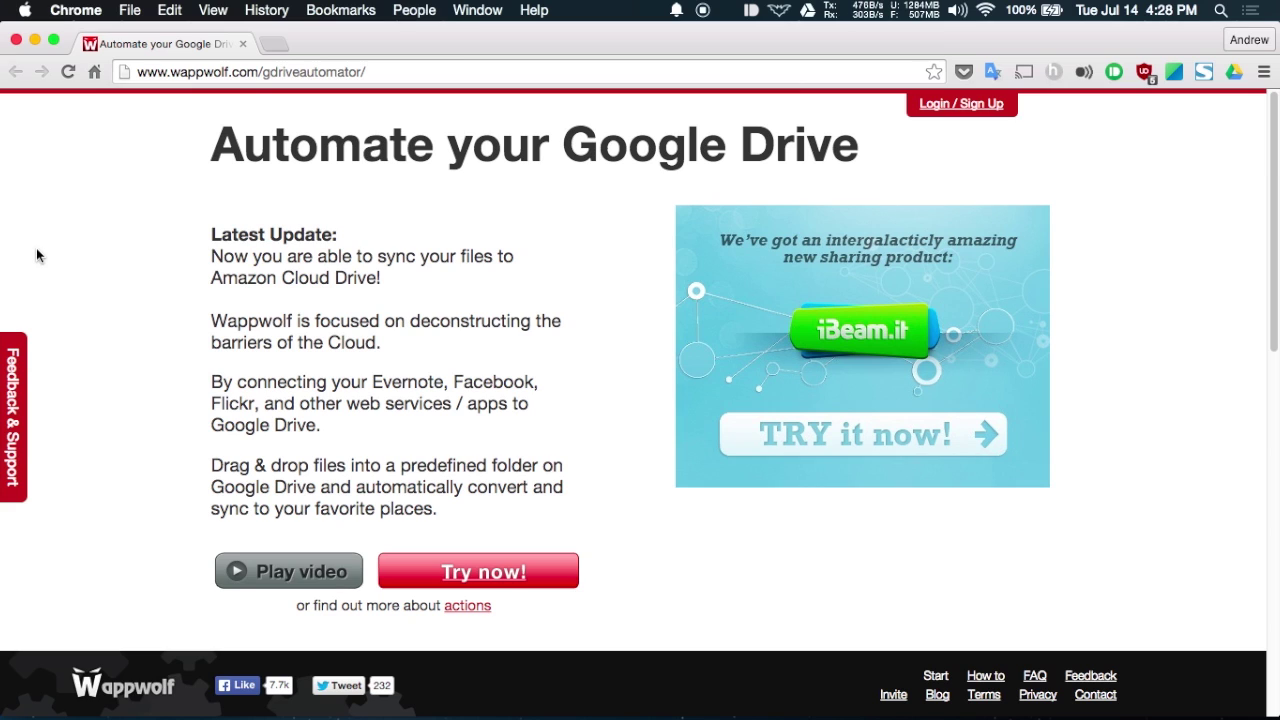
Log in to Wappwolf by connecting the Google Drive account
{"action": "left_click", "coordinate": [972, 106]}
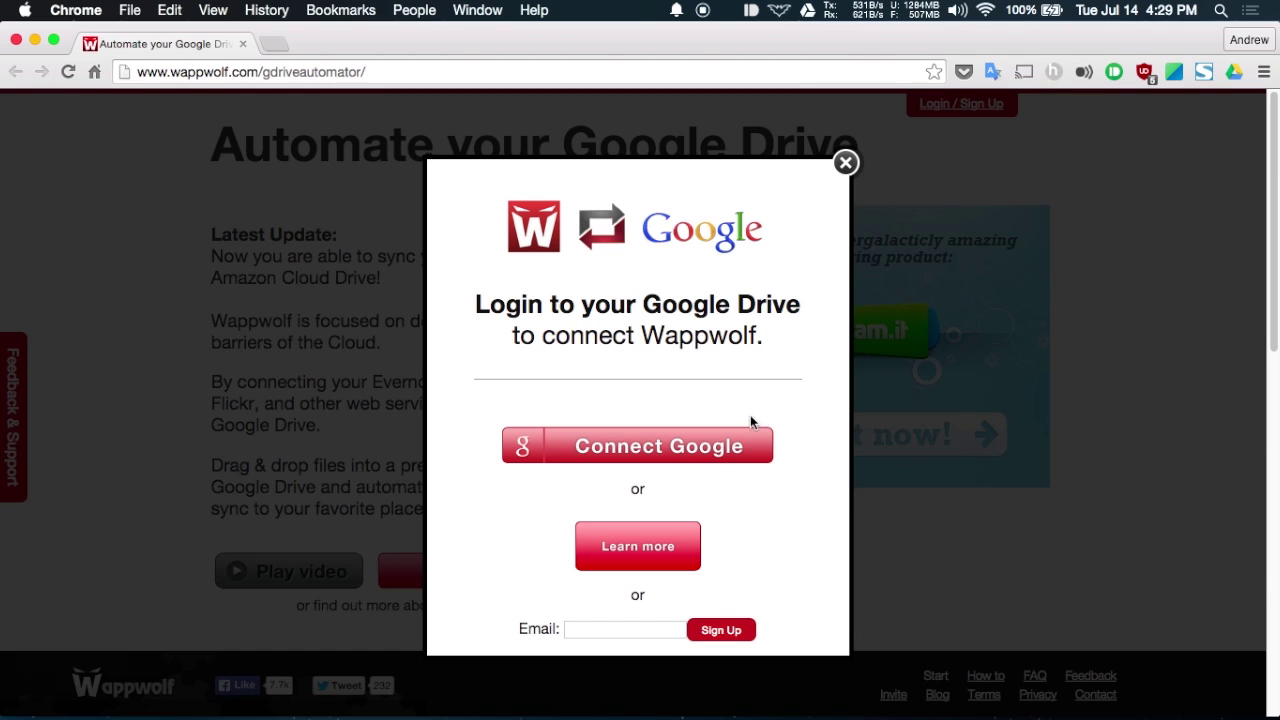
{"action": "left_click", "coordinate": [677, 455]}
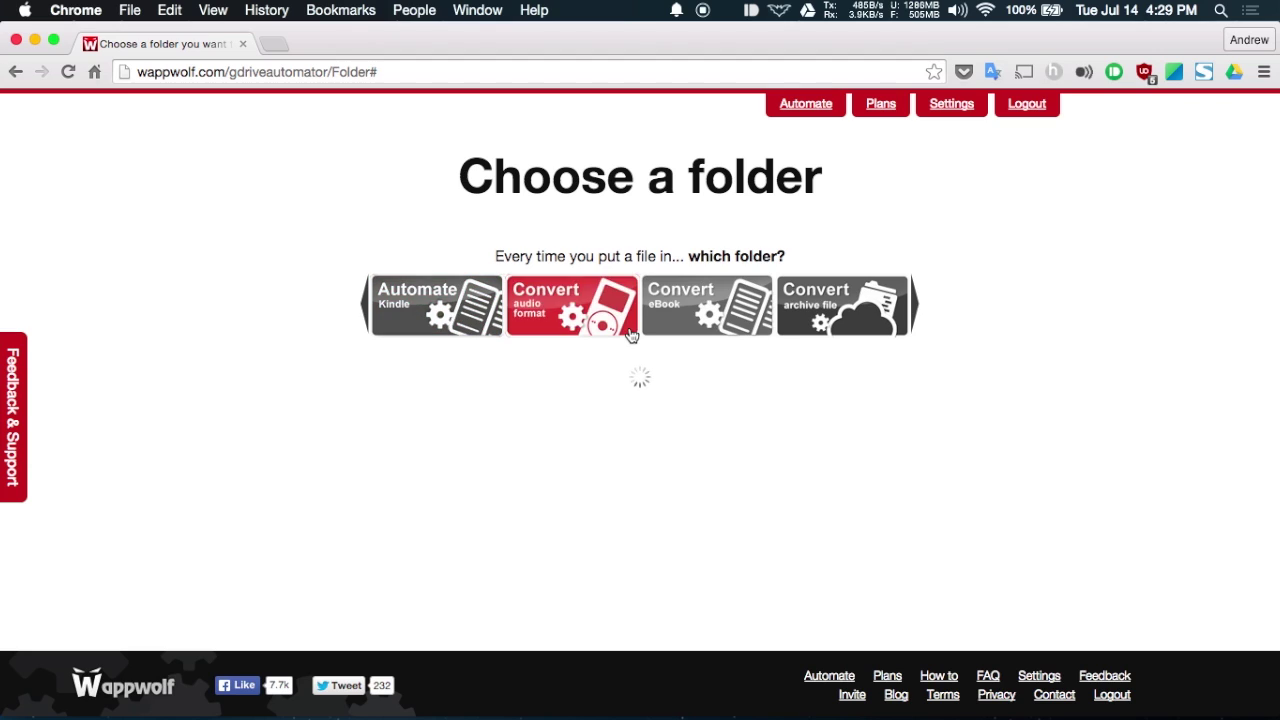
Browse the suggested automations above the folder list and choose photo upload to Facebook
{"action": "left_click", "coordinate": [921, 311]}
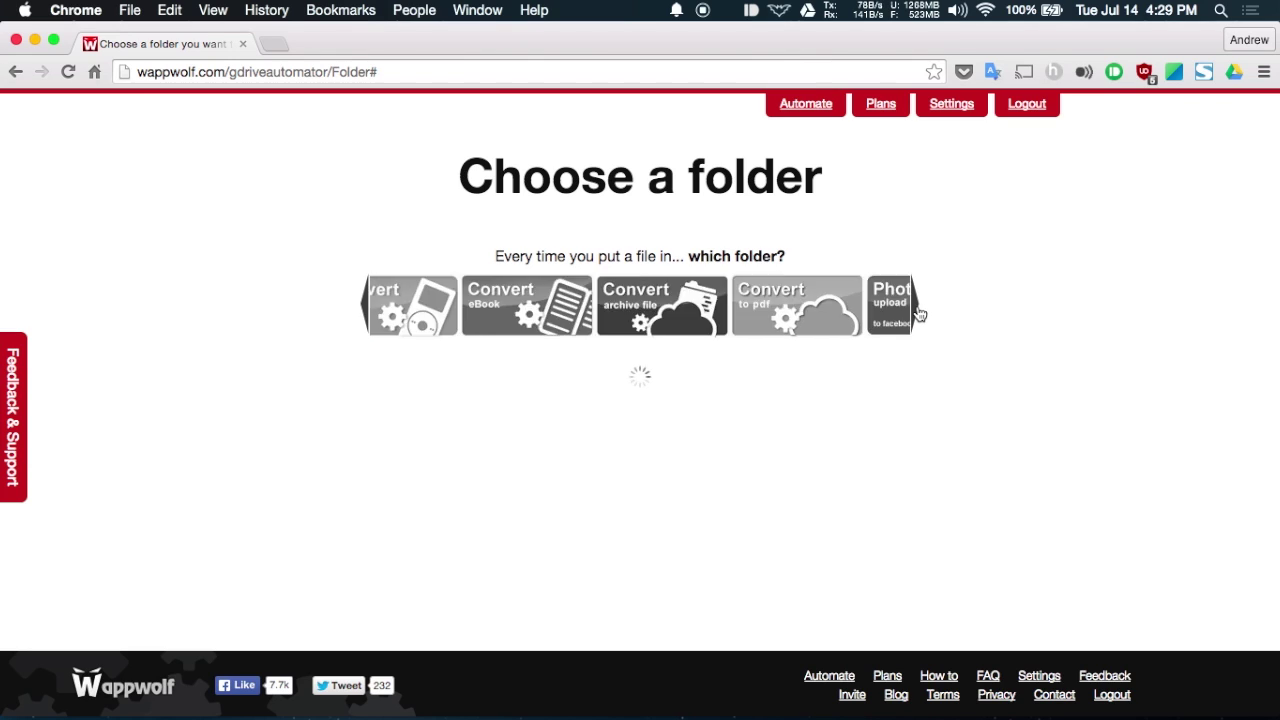
{"action": "left_click", "coordinate": [920, 314]}
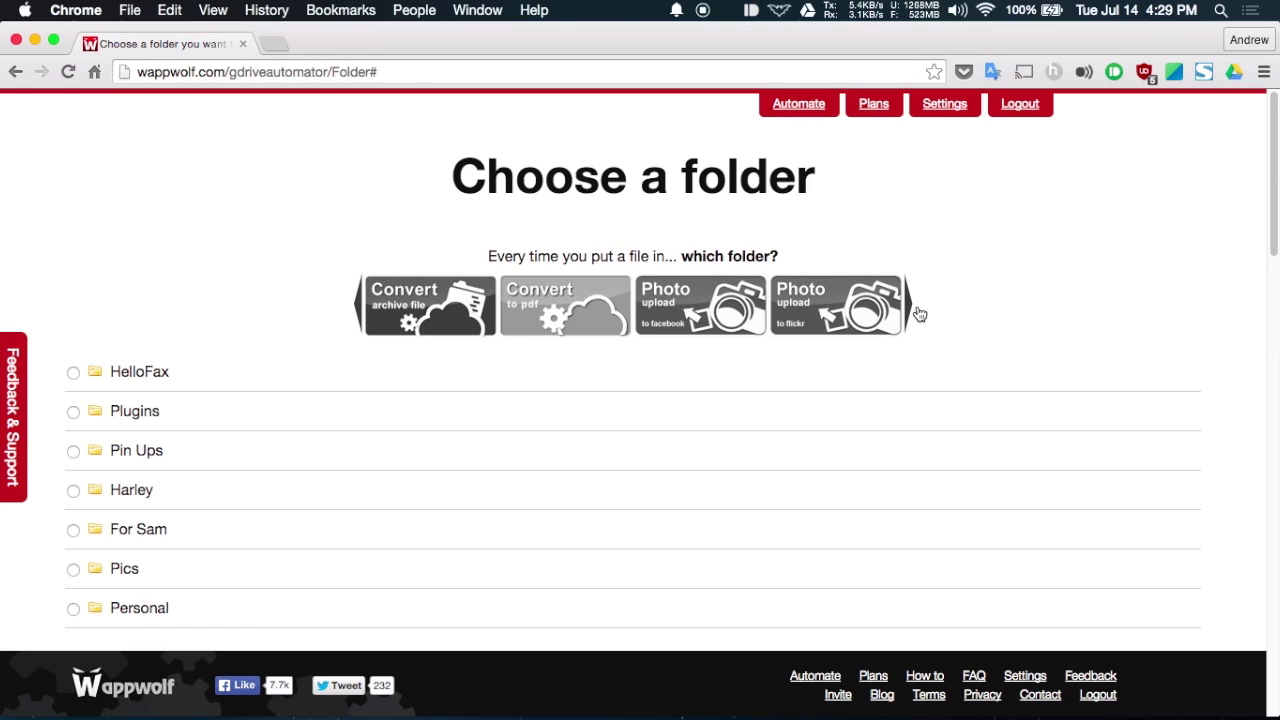
{"action": "left_click", "coordinate": [920, 314]}
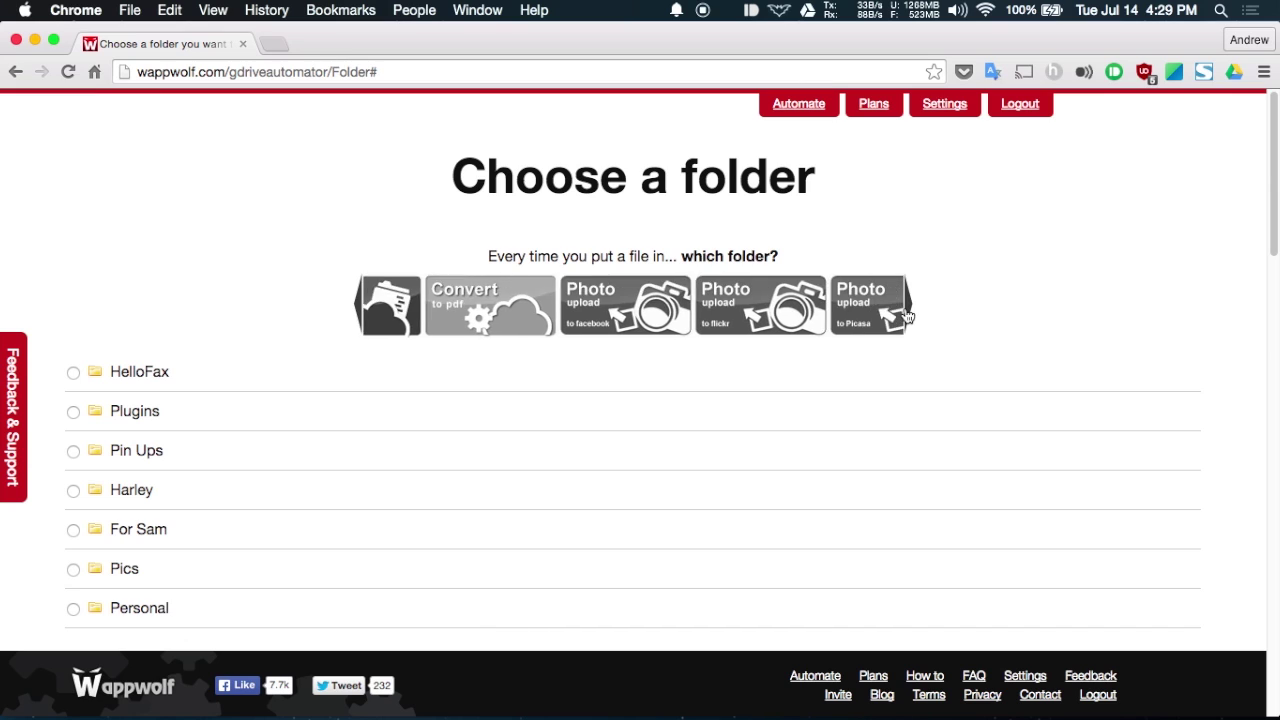
{"action": "left_click", "coordinate": [582, 303]}
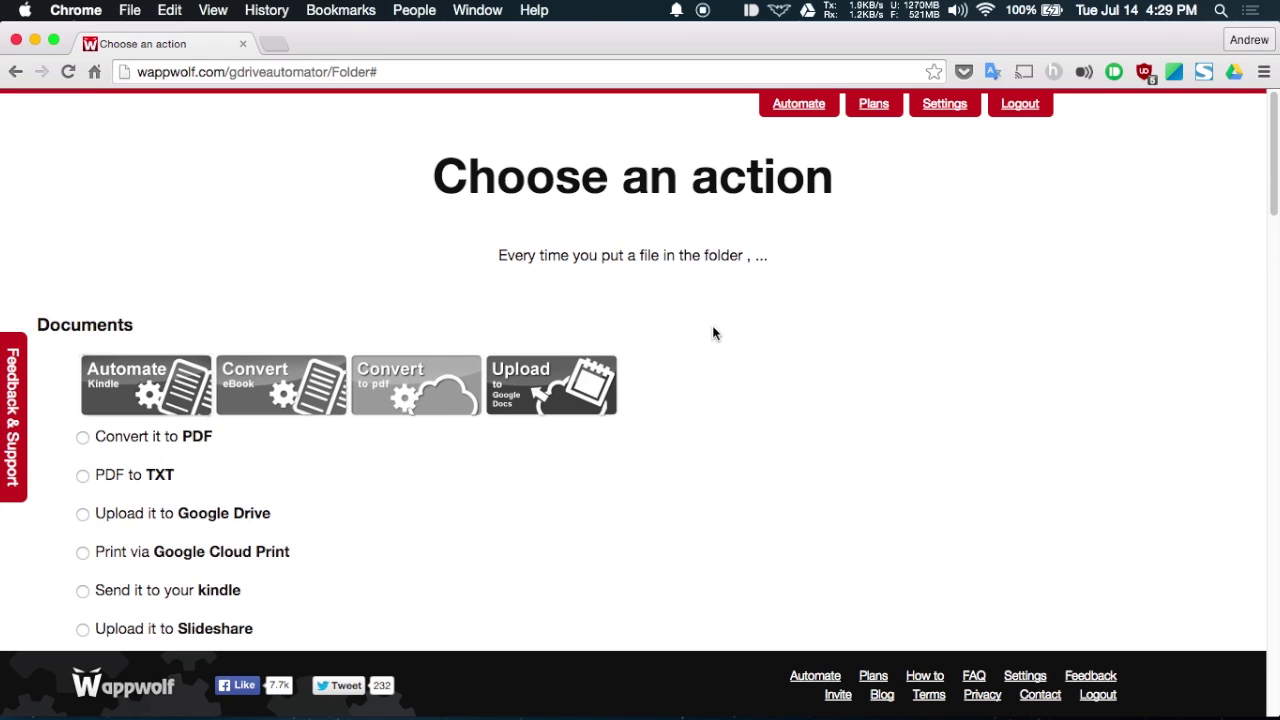
Examine the document, picture and audio actions available for files put in the folder, and open the plans page
{"action": "scroll", "coordinate": [757, 343], "scroll_direction": "down", "scroll_amount": 2}
{"action": "scroll", "coordinate": [757, 343], "scroll_direction": "down", "scroll_amount": 5}
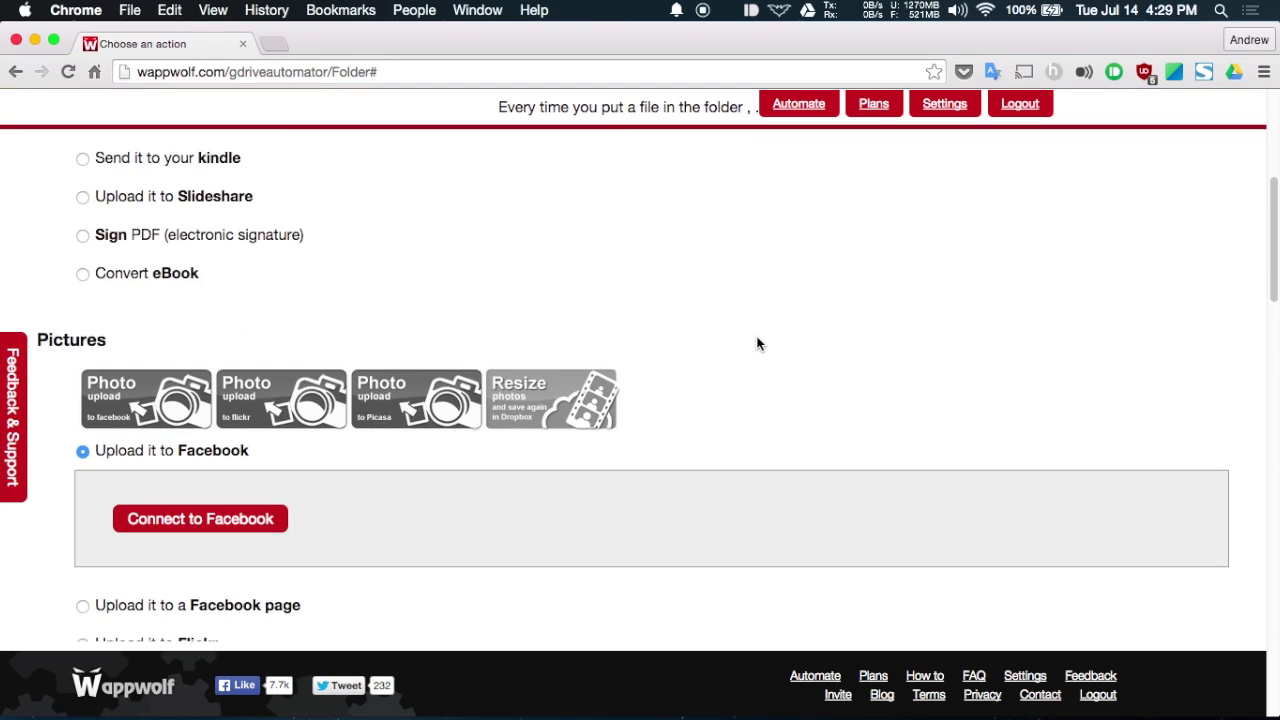
{"action": "scroll", "coordinate": [757, 343], "scroll_direction": "down", "scroll_amount": 1}
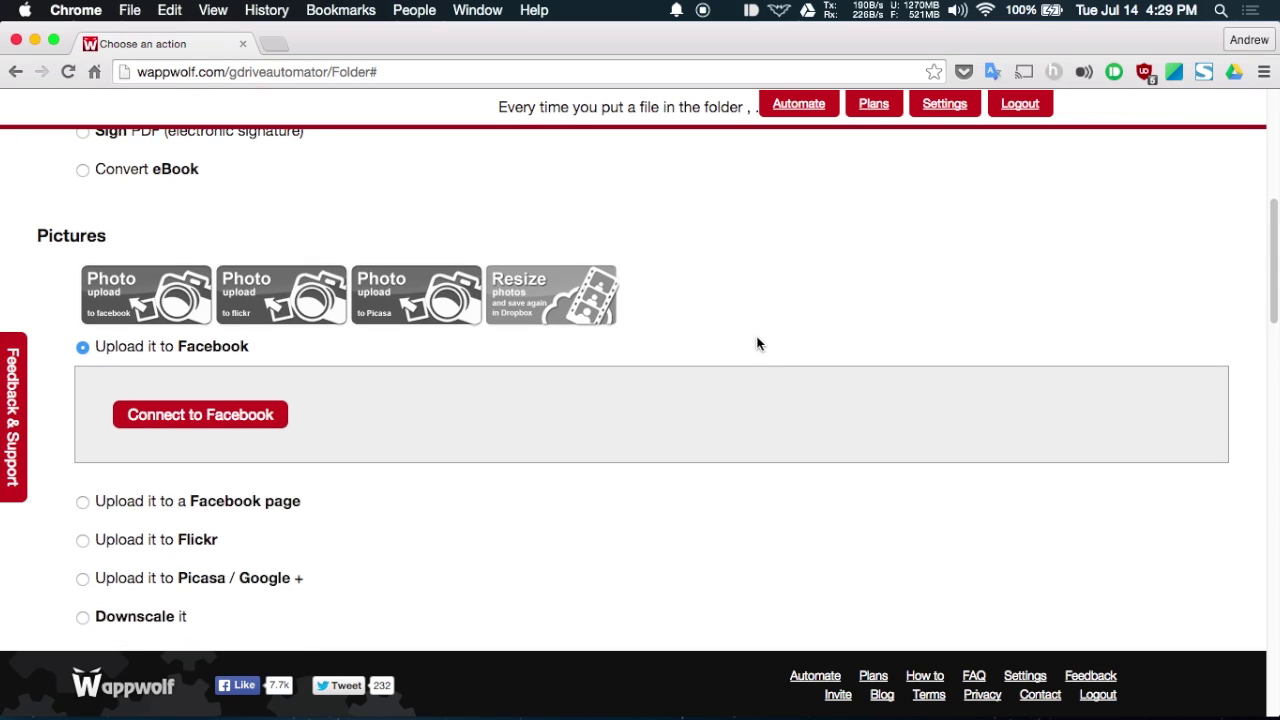
{"action": "scroll", "coordinate": [757, 343], "scroll_direction": "down", "scroll_amount": 1}
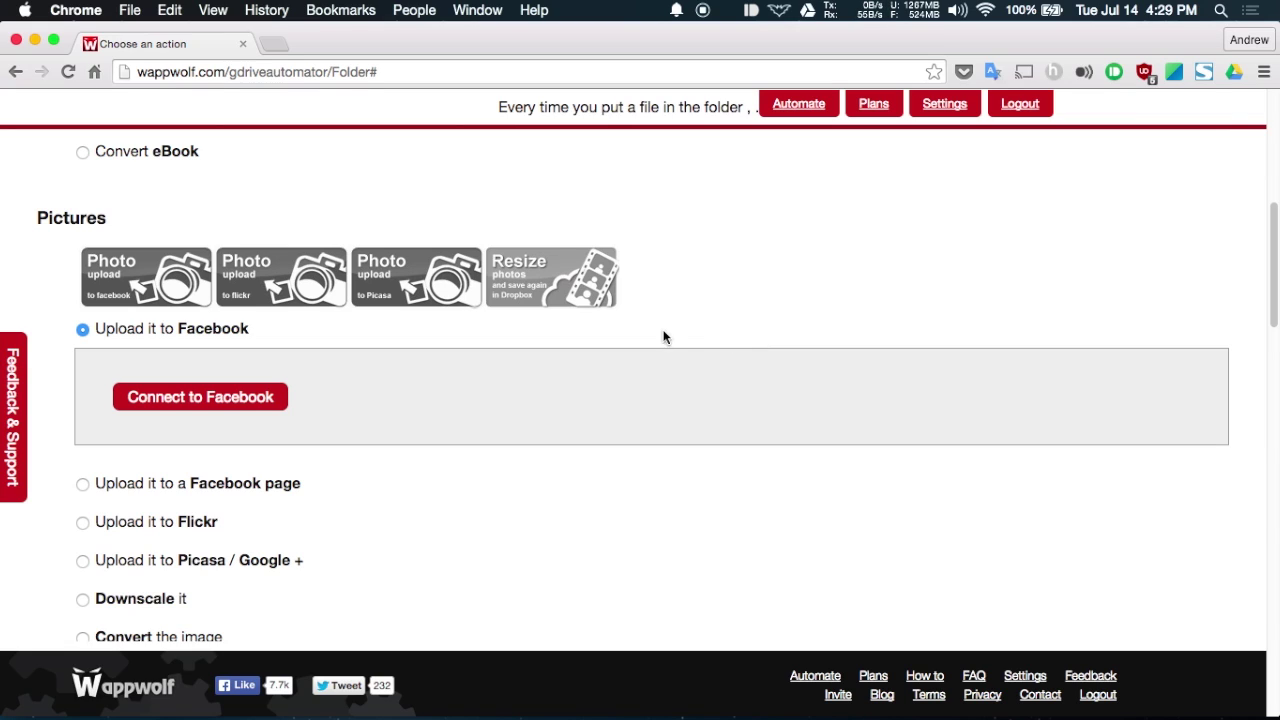
{"action": "scroll", "coordinate": [731, 343], "scroll_direction": "down", "scroll_amount": 5}
{"action": "scroll", "coordinate": [731, 344], "scroll_direction": "down", "scroll_amount": 4}
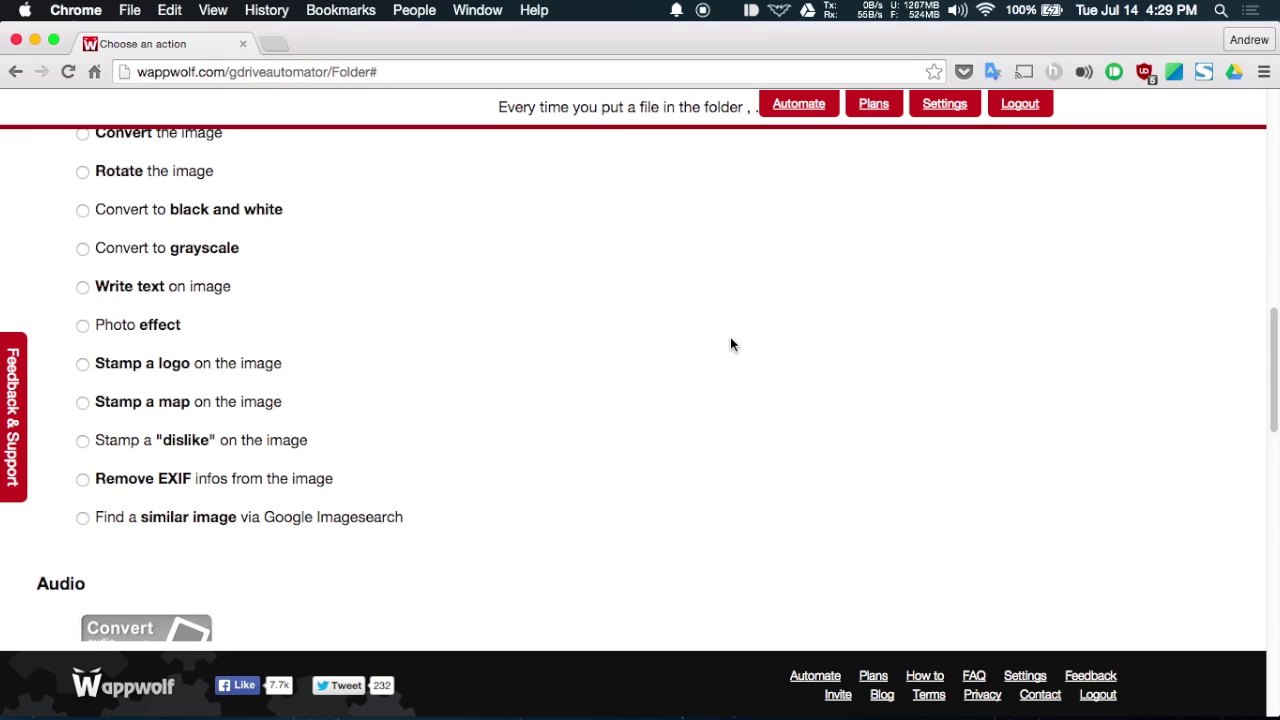
{"action": "scroll", "coordinate": [730, 344], "scroll_direction": "down", "scroll_amount": 2}
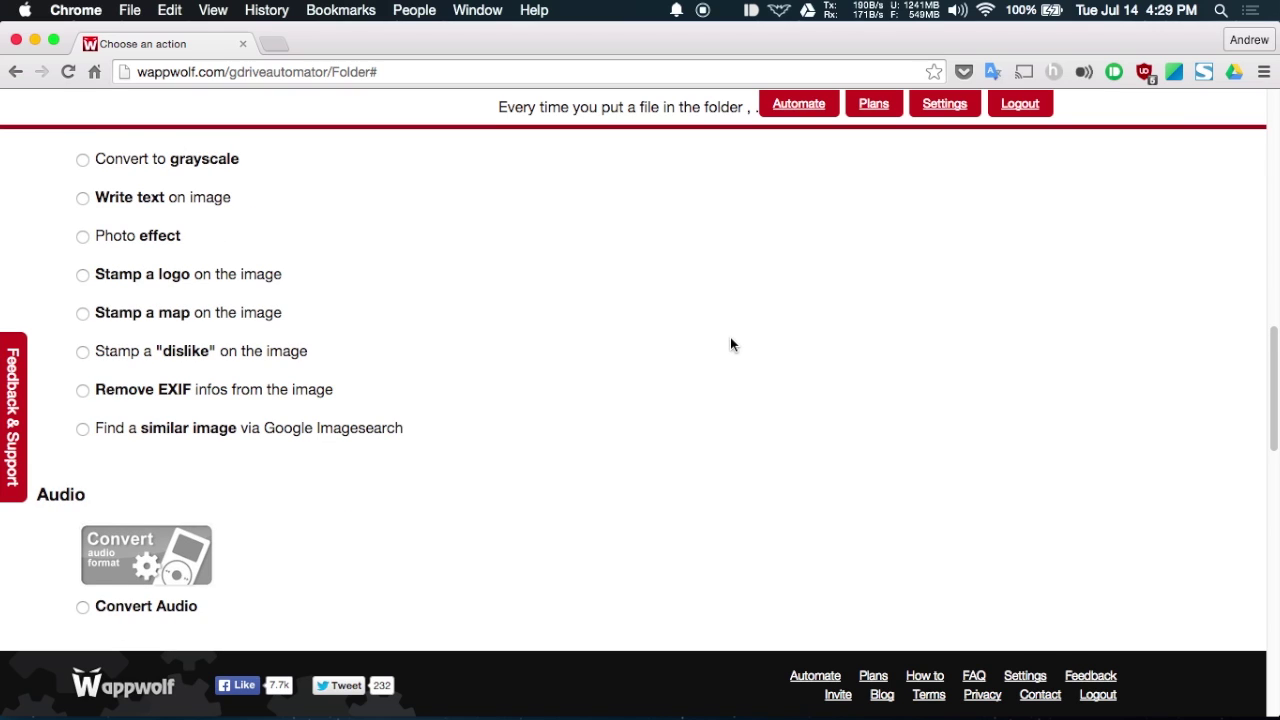
{"action": "scroll", "coordinate": [730, 344], "scroll_direction": "up", "scroll_amount": 6}
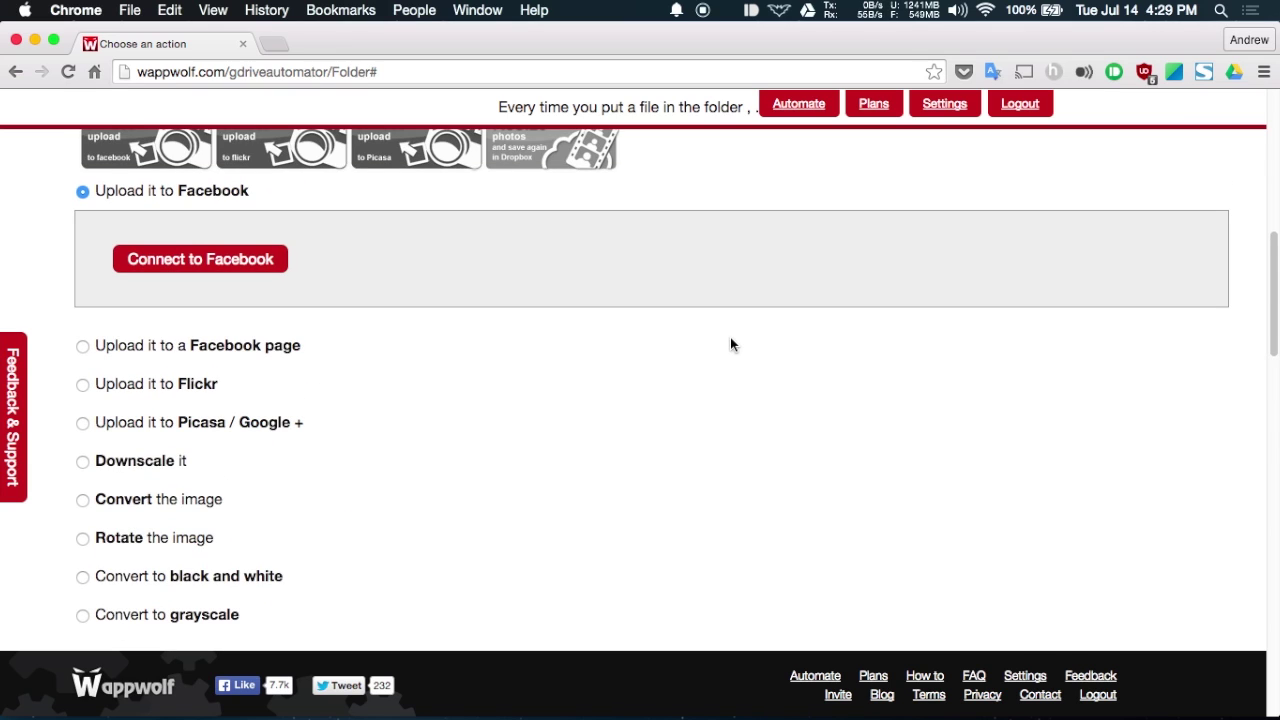
{"action": "left_click", "coordinate": [876, 108]}
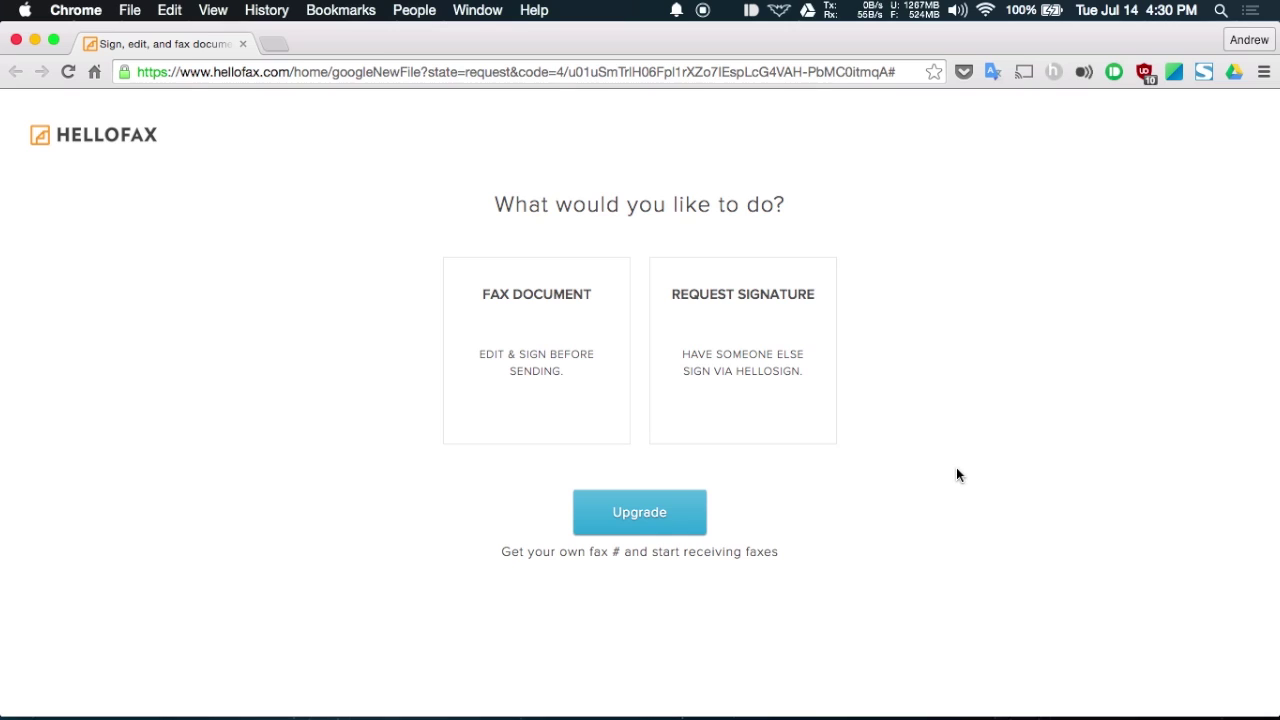
Choose to fax the document in HelloFax, with editing and signing before sending
{"action": "left_click", "coordinate": [476, 370]}
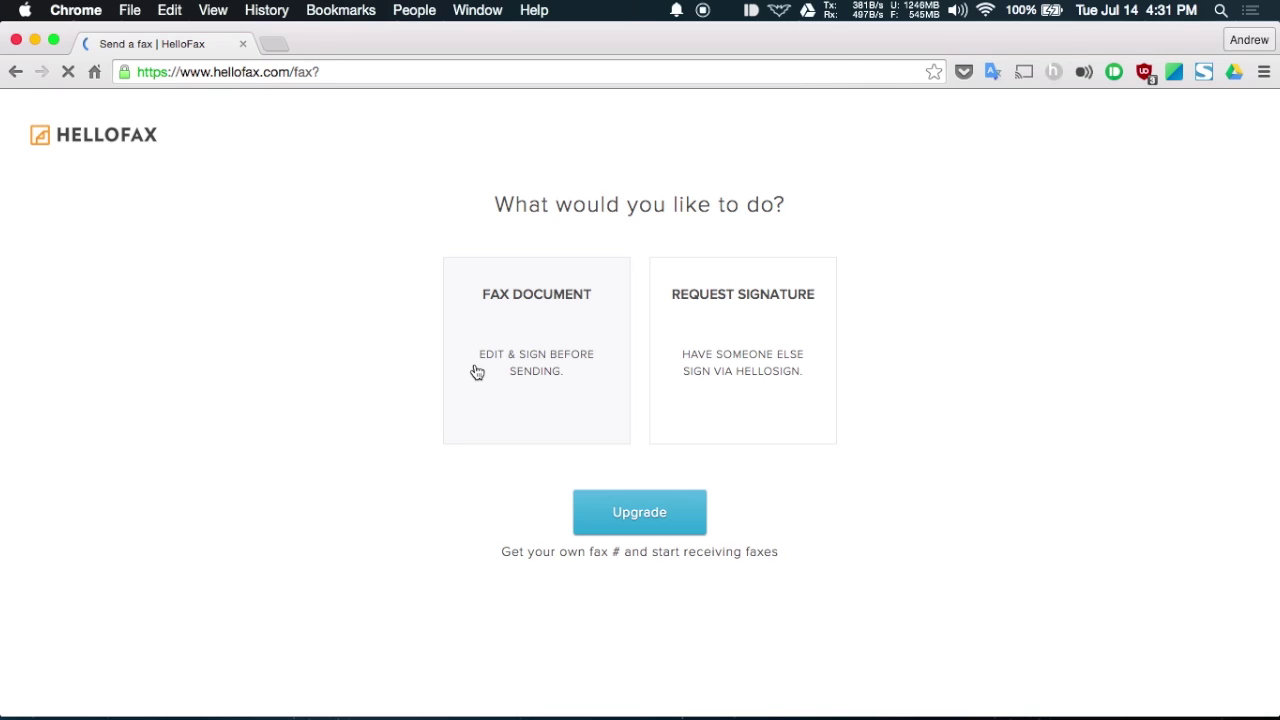
{"action": "left_click", "coordinate": [477, 372]}
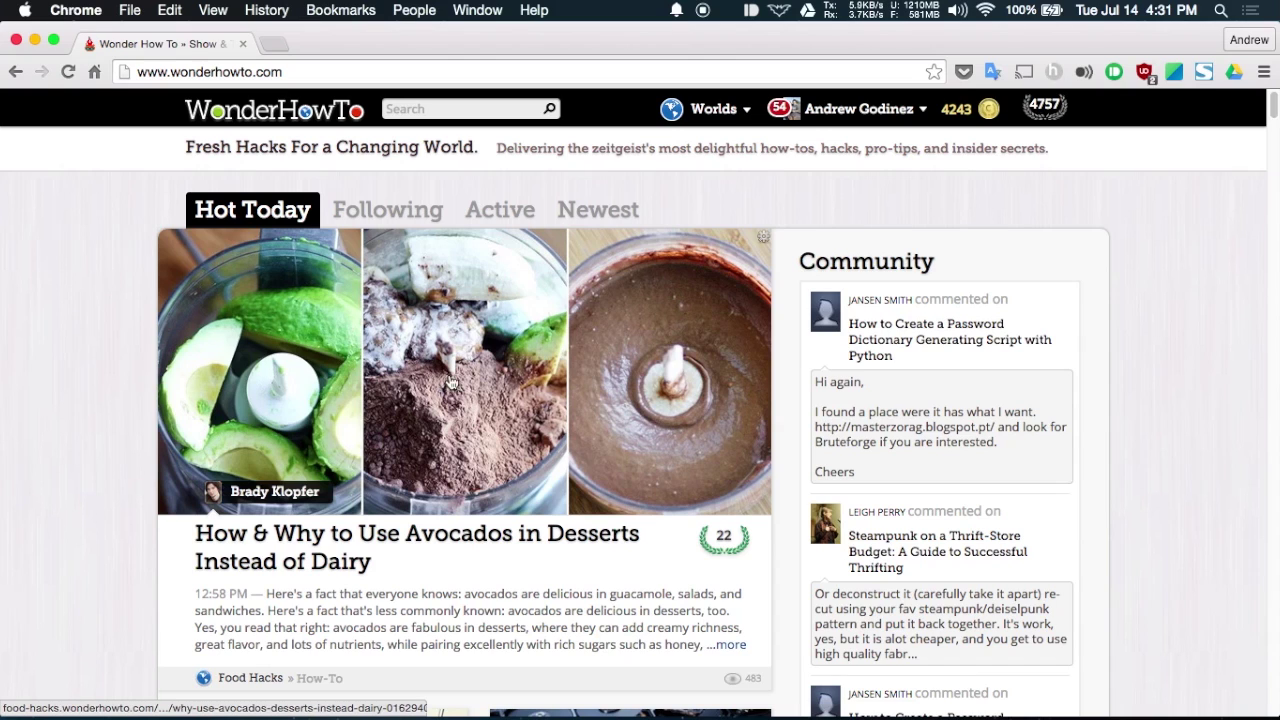
View the context options for the featured avocado article's link and for the empty page background, and dismiss them
{"action": "right_click", "coordinate": [450, 381]}
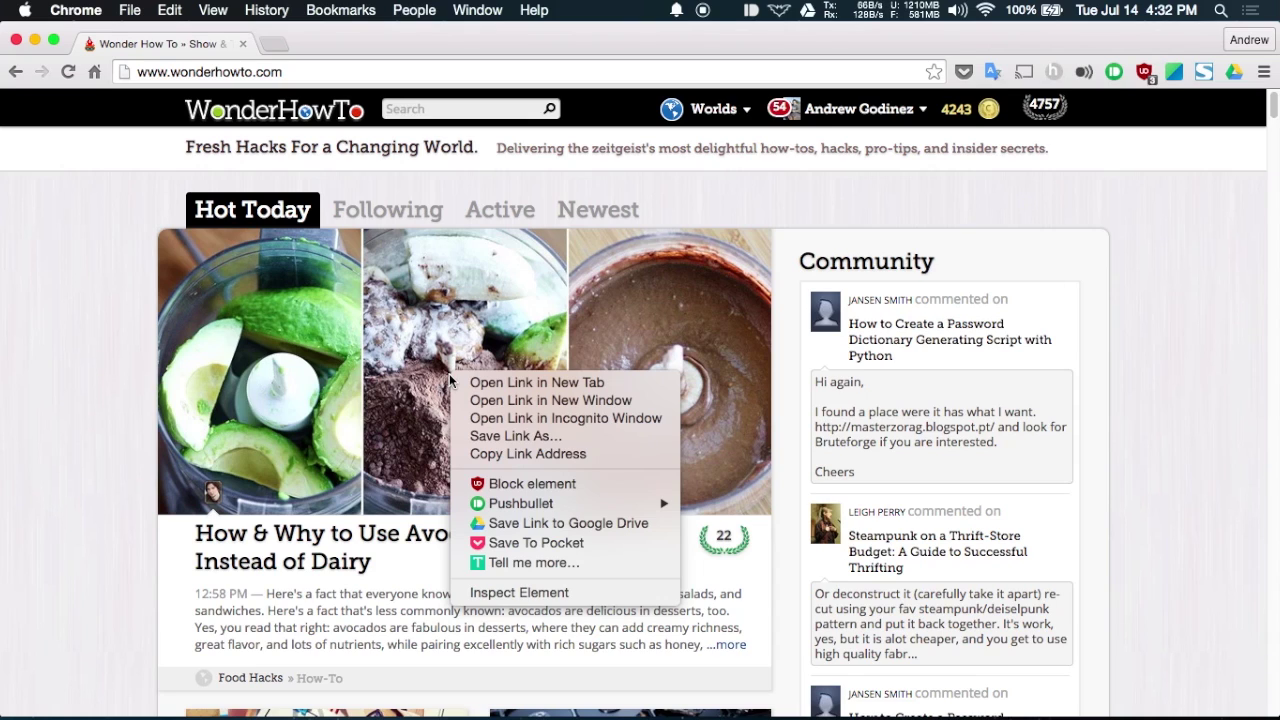
{"action": "left_click", "coordinate": [88, 337]}
{"action": "right_click", "coordinate": [88, 337]}
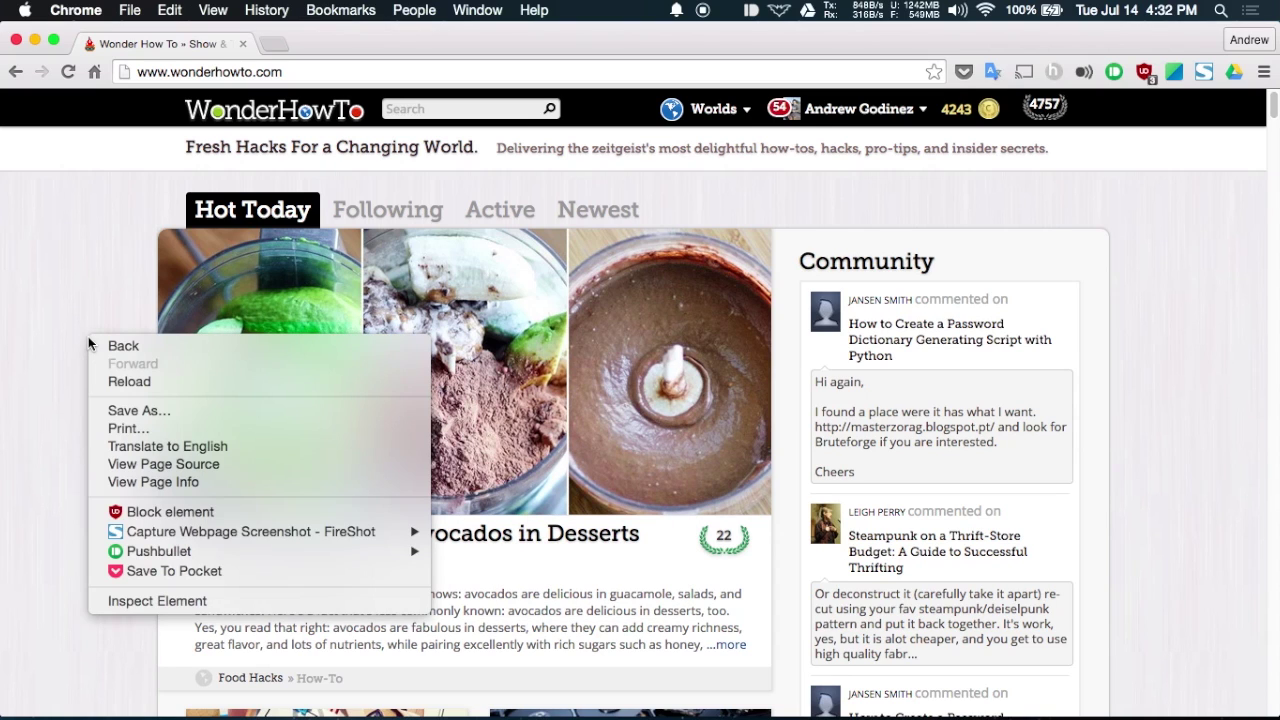
{"action": "left_click", "coordinate": [62, 354]}
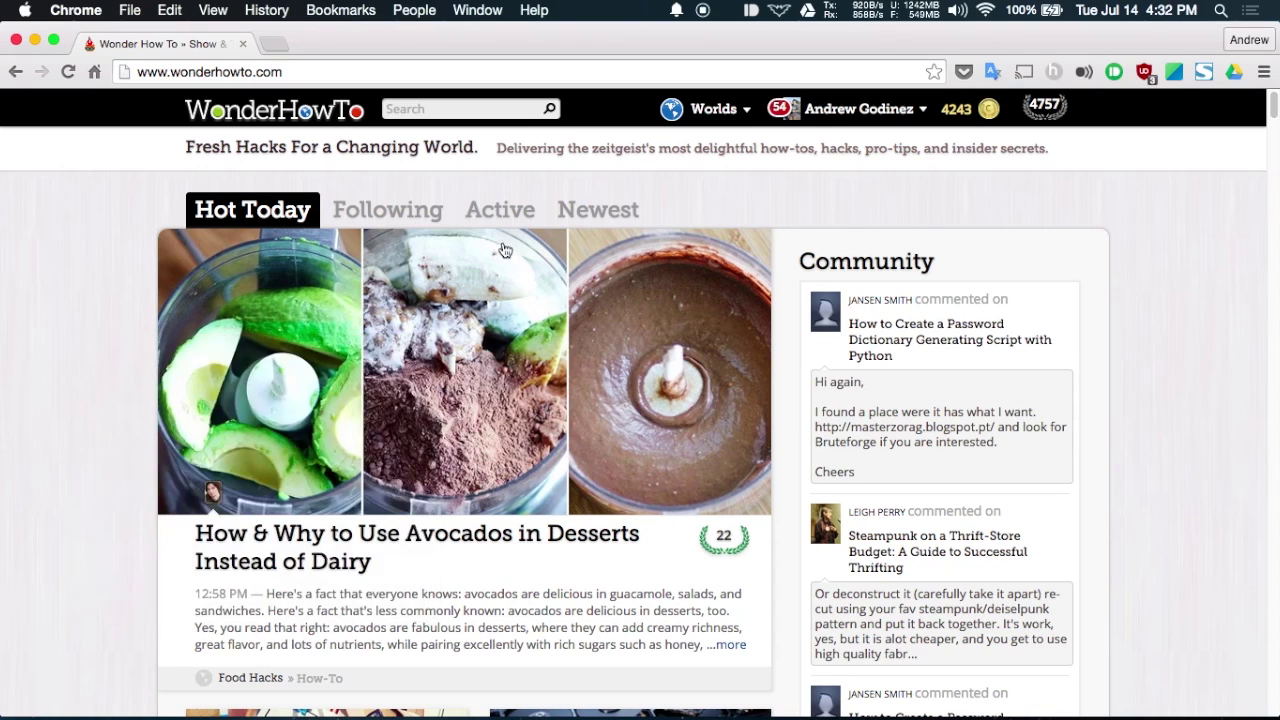
Save the WonderHowTo home page to Google Drive with the browser extension, and call up the extension's options
{"action": "left_click", "coordinate": [1234, 78]}
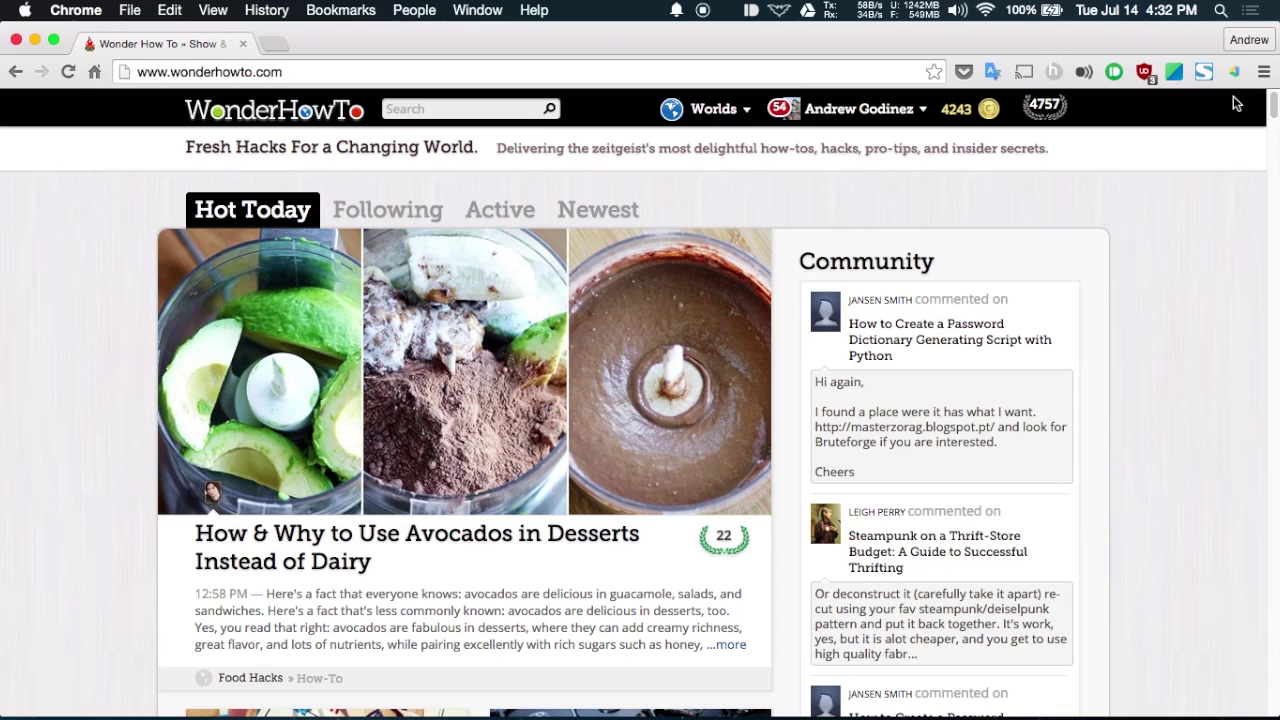
{"action": "key", "text": "space"}
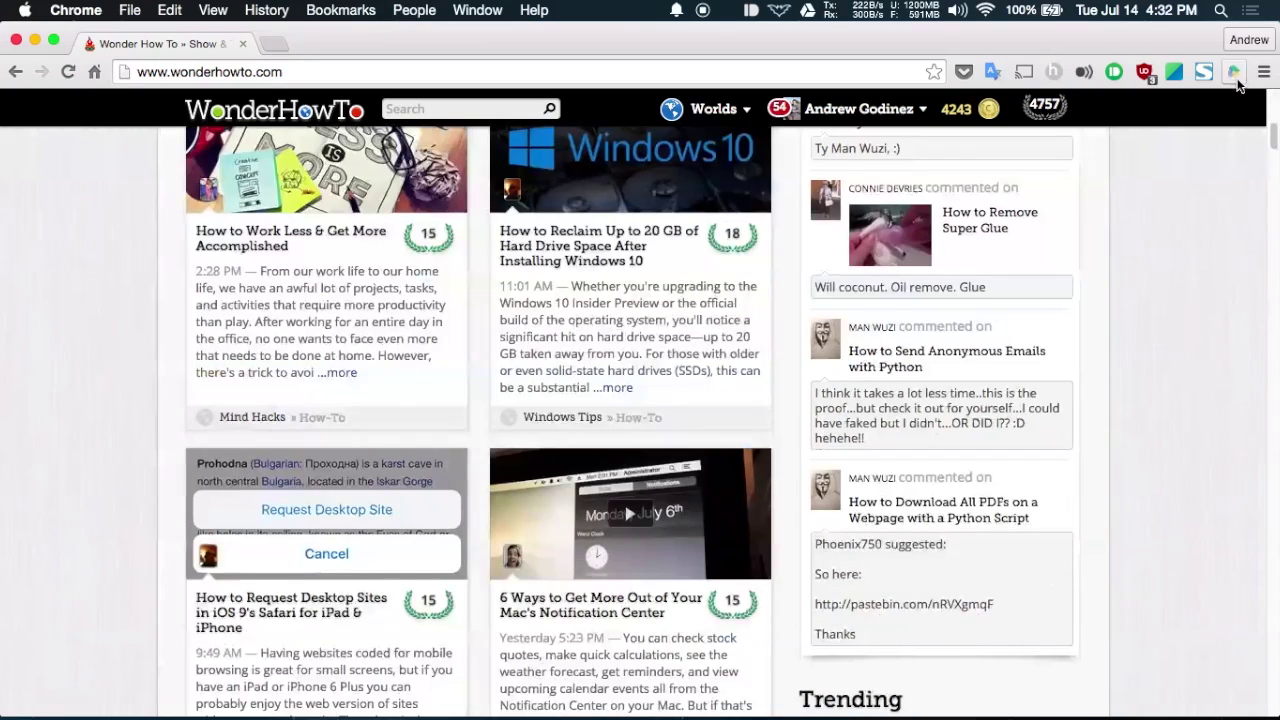
{"action": "key", "text": "space"}
{"action": "key", "text": "space"}
{"action": "key", "text": "space"}
{"action": "right_click", "coordinate": [1236, 78]}
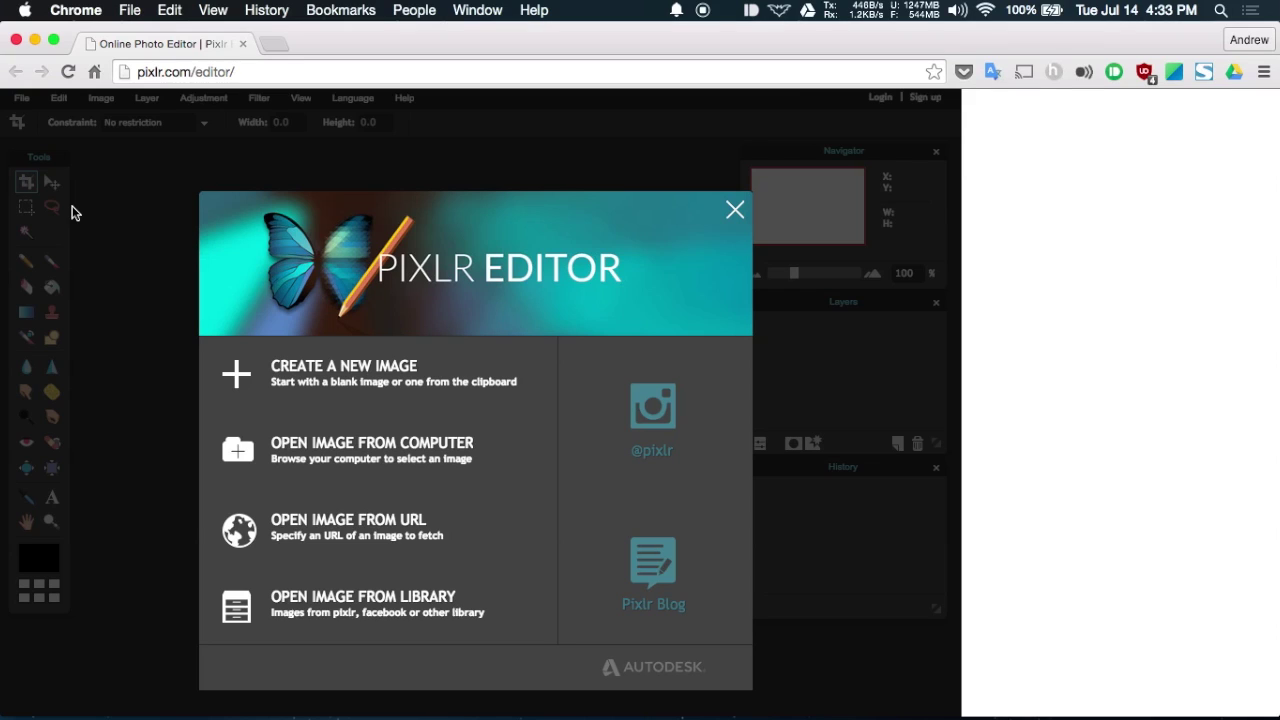
Try to open an image from the library in Pixlr Editor, and dismiss the login dialog
{"action": "left_click", "coordinate": [385, 612]}
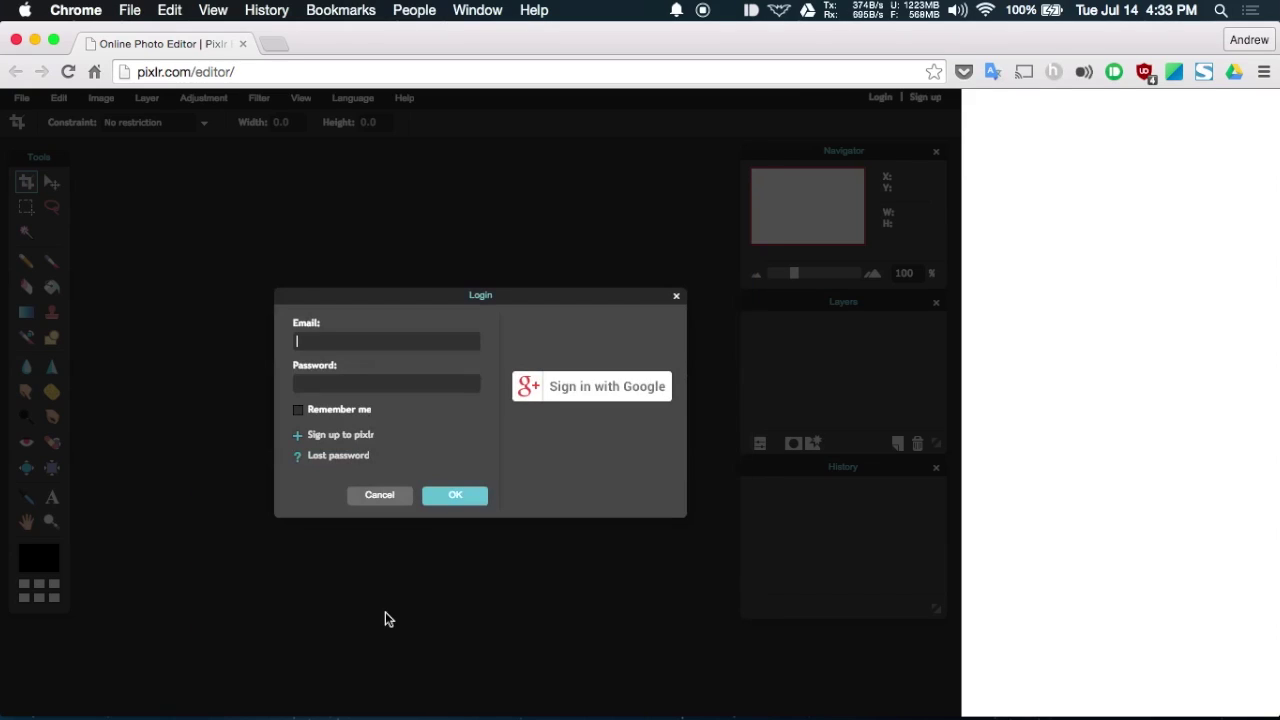
{"action": "left_click", "coordinate": [676, 297]}
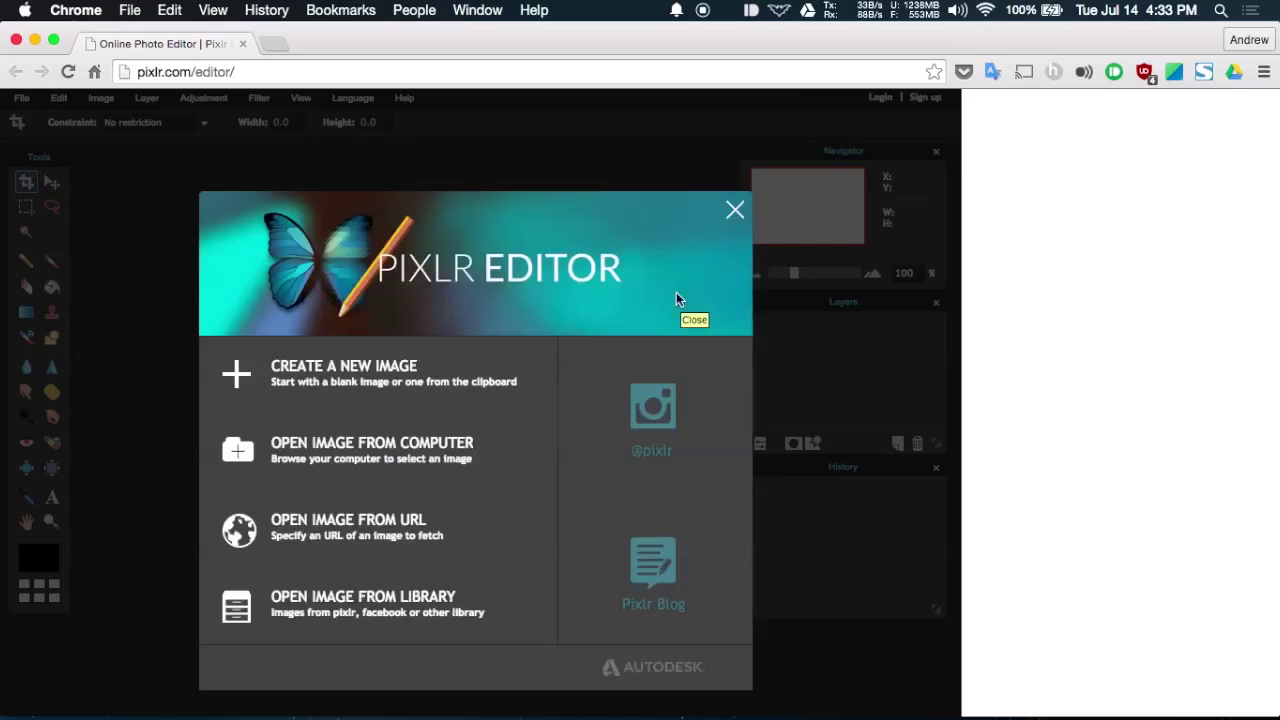
Create a new blank image with the 800 x 600 preset
{"action": "left_click", "coordinate": [398, 368]}
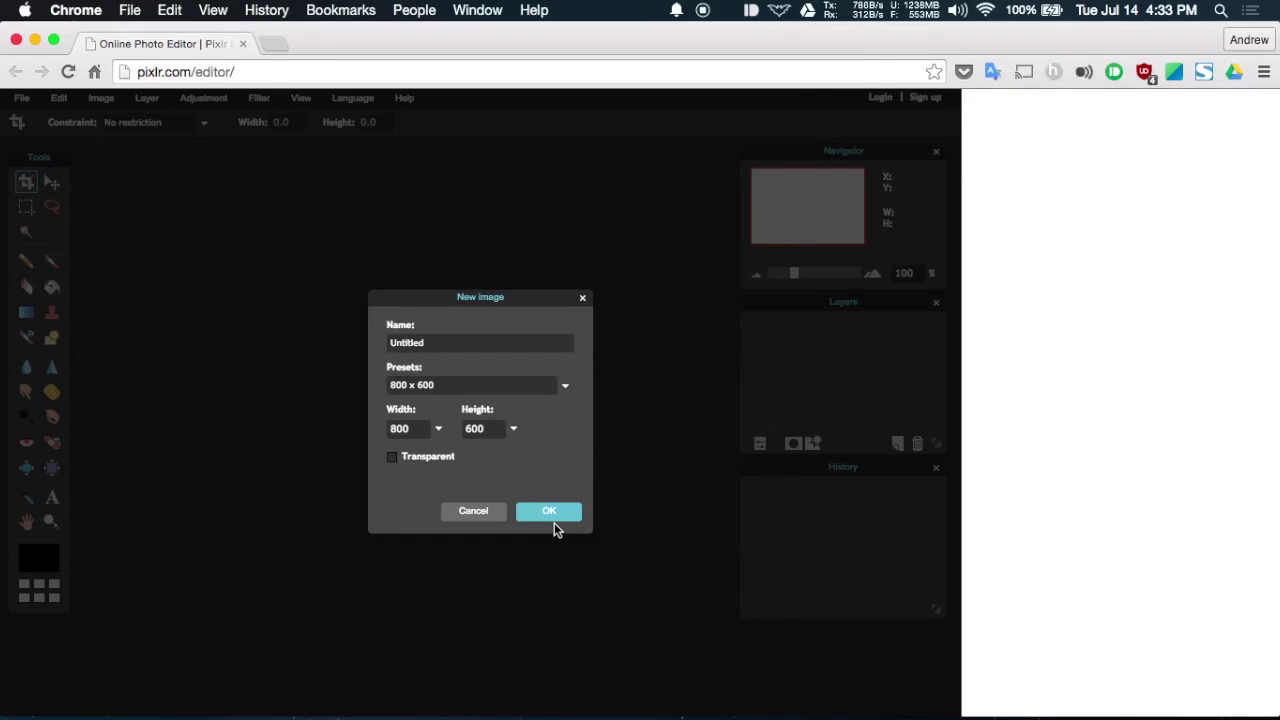
{"action": "left_click", "coordinate": [533, 513]}
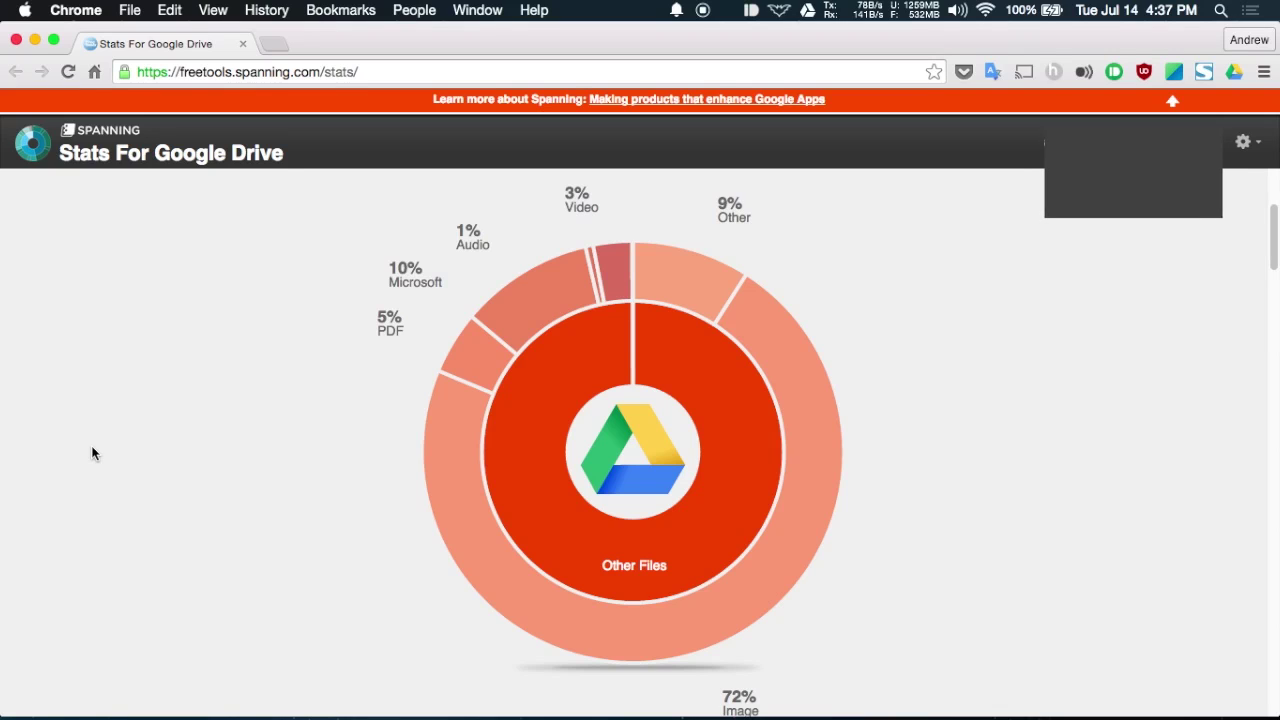
Examine the Google Drive statistics, covering file types, newest and oldest documents, and document volume by week
{"action": "scroll", "coordinate": [92, 450], "scroll_direction": "down", "scroll_amount": 7}
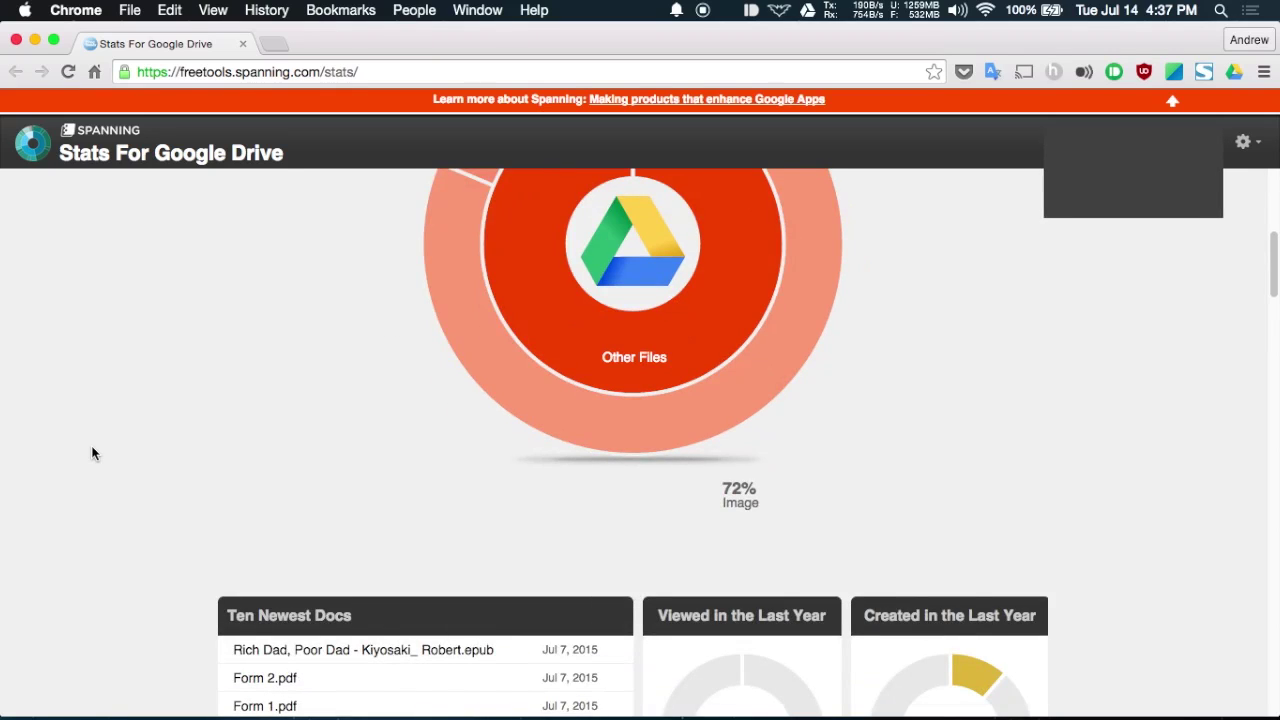
{"action": "scroll", "coordinate": [92, 454], "scroll_direction": "down", "scroll_amount": 3}
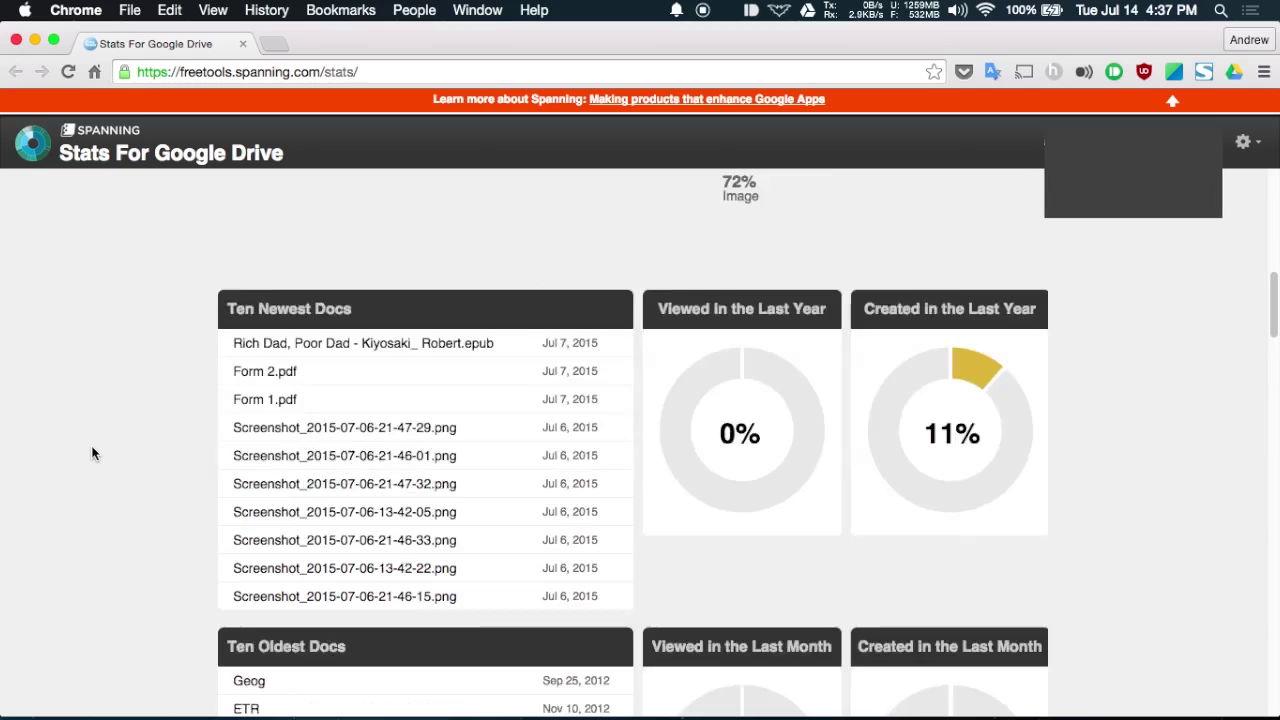
{"action": "scroll", "coordinate": [92, 454], "scroll_direction": "down", "scroll_amount": 5}
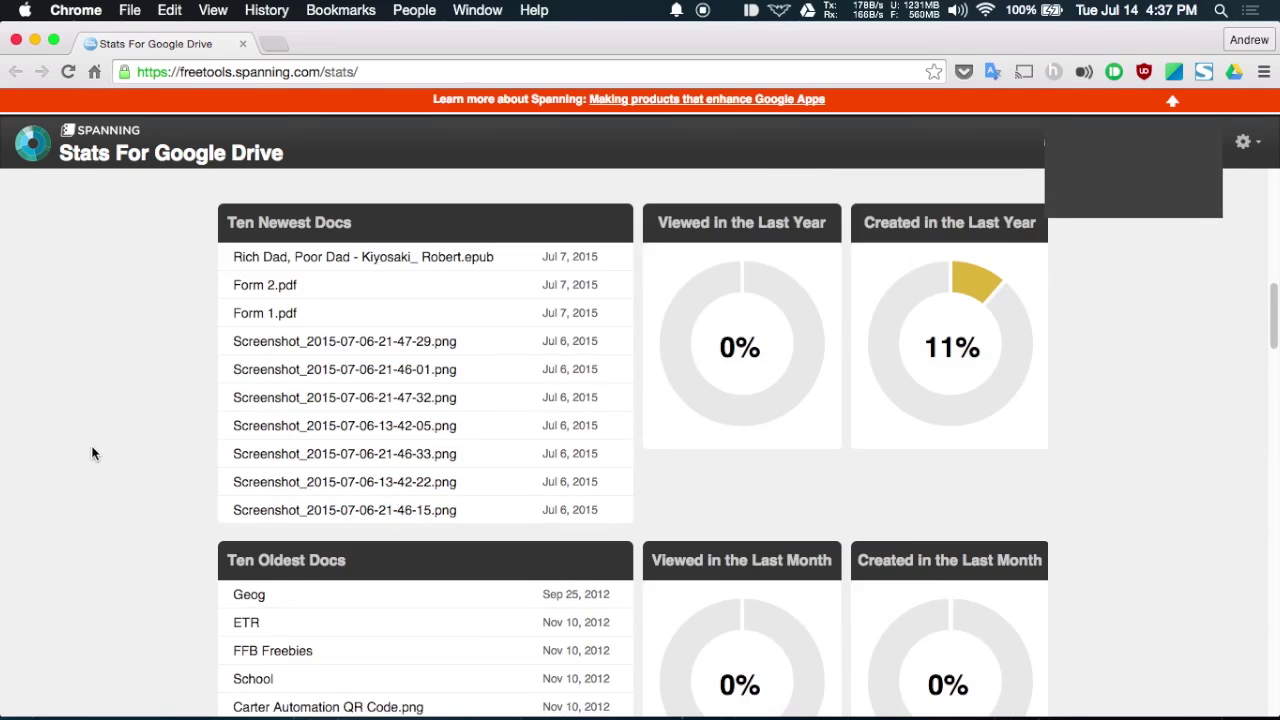
{"action": "scroll", "coordinate": [91, 454], "scroll_direction": "down", "scroll_amount": 8}
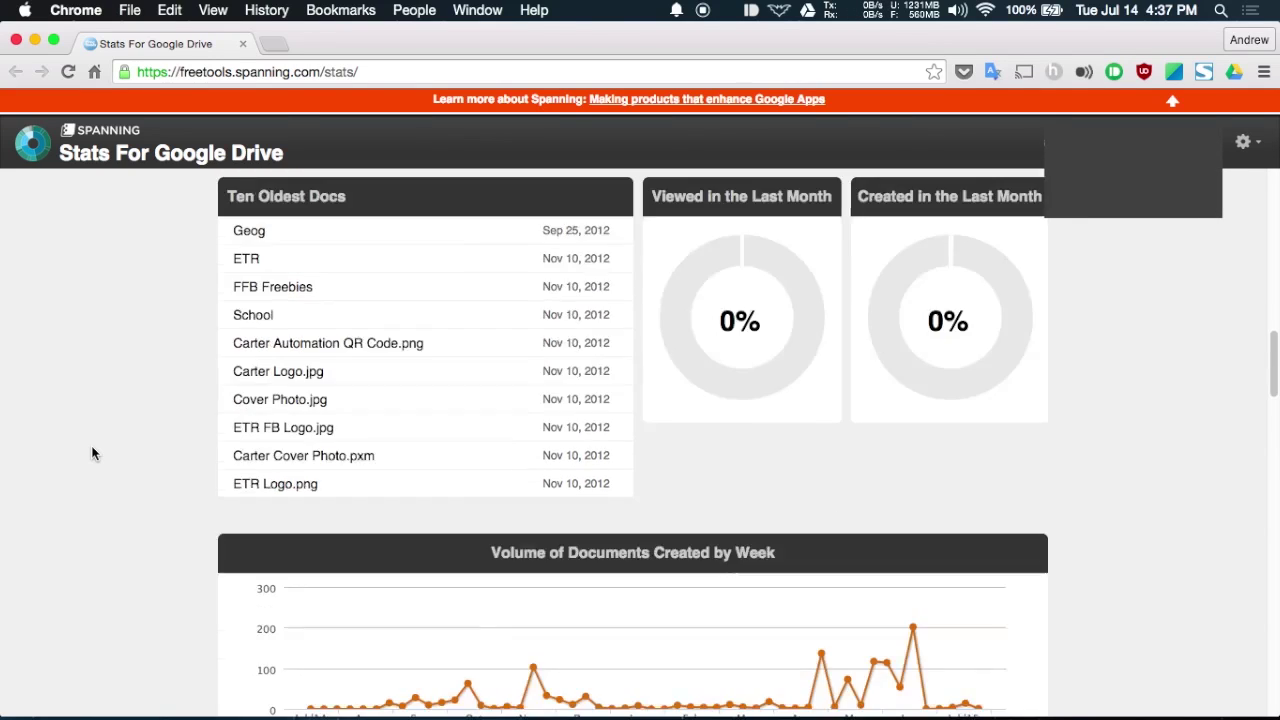
{"action": "scroll", "coordinate": [91, 454], "scroll_direction": "down", "scroll_amount": 5}
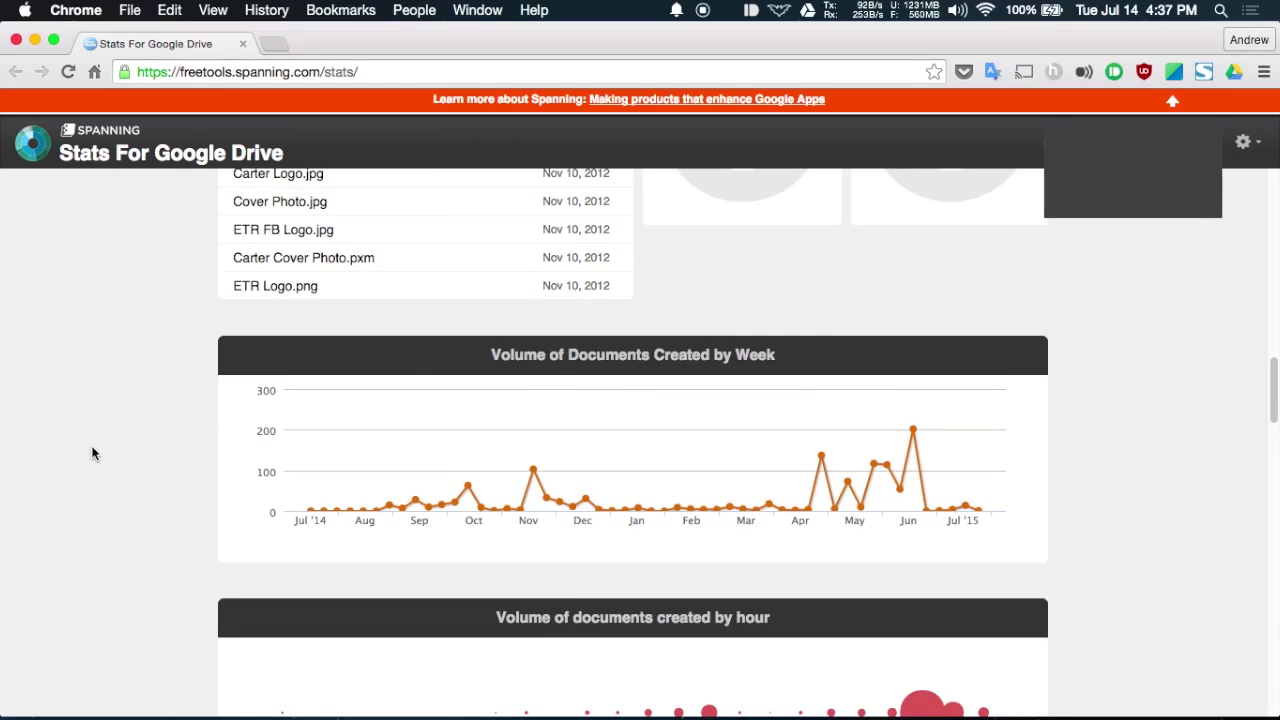